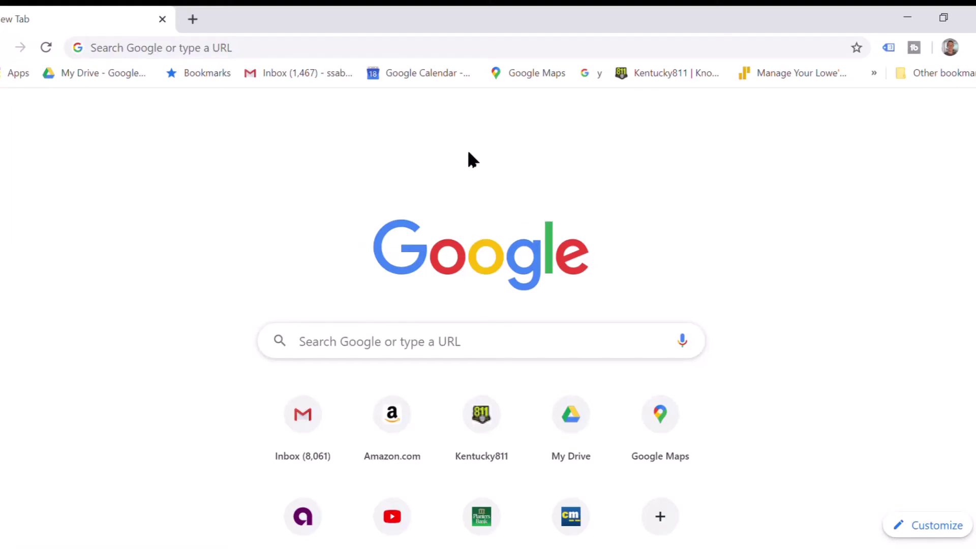
# - Load the router admin page at 192.168.1.1 in Chrome
pyautogui.click(207, 55)
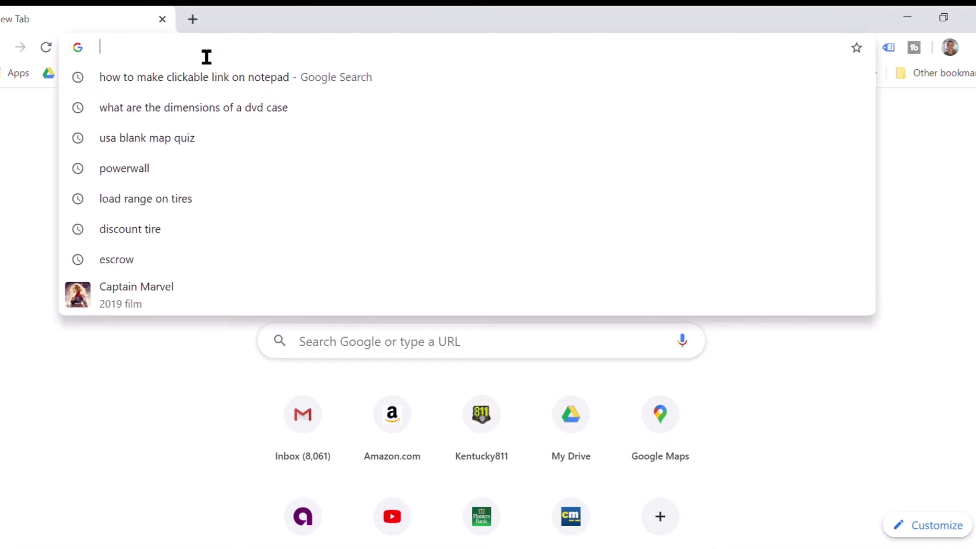
pyautogui.write('1')
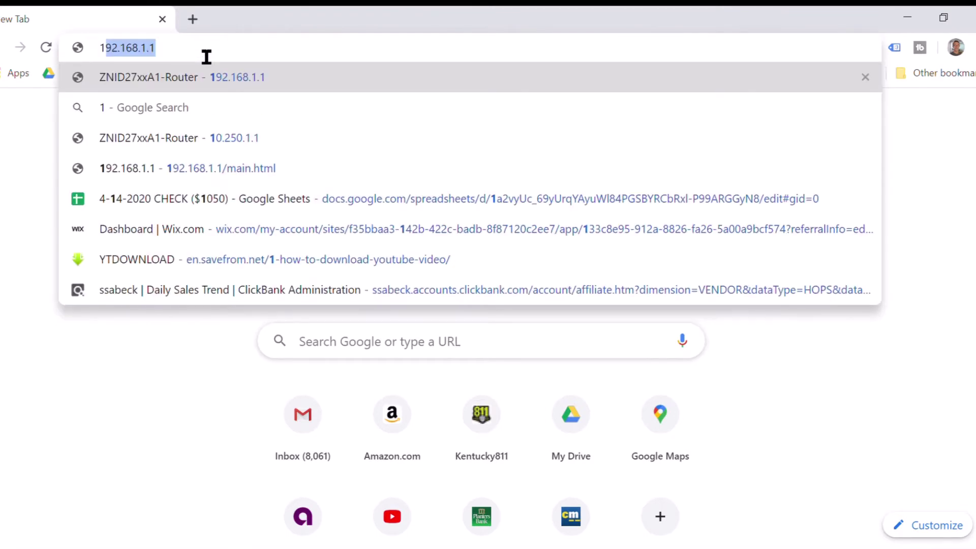
pyautogui.press('Return')
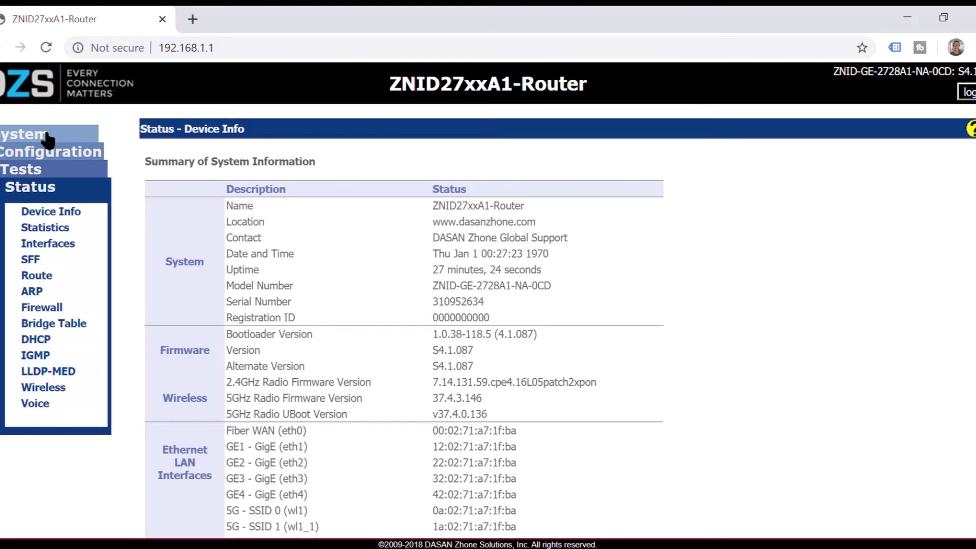
# - Go to System > Software > Update and choose the firmware image file to install
pyautogui.click(46, 136)
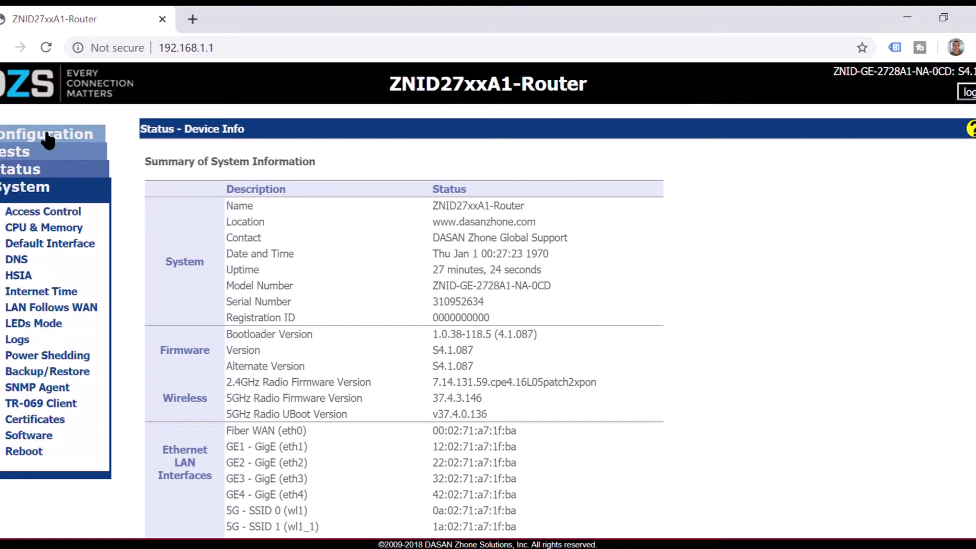
pyautogui.click(26, 438)
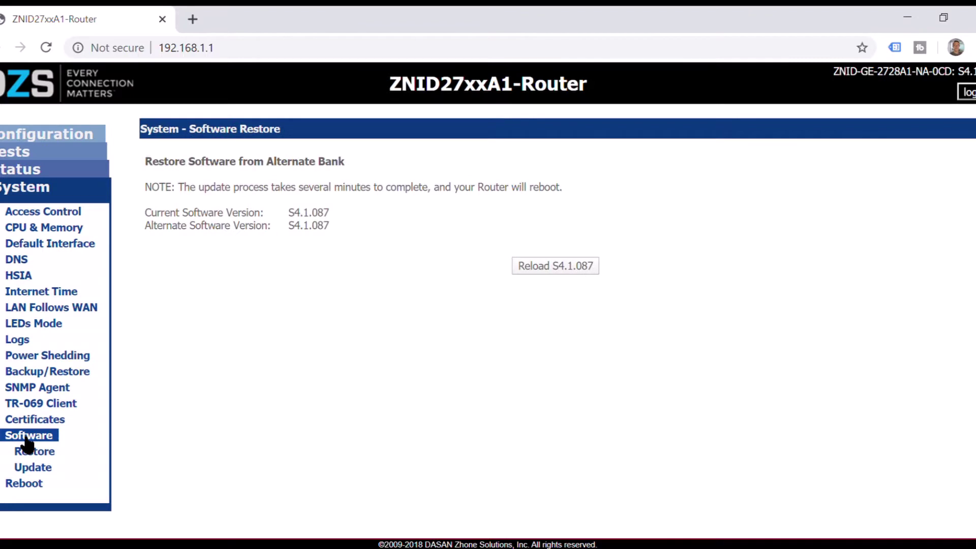
pyautogui.click(28, 475)
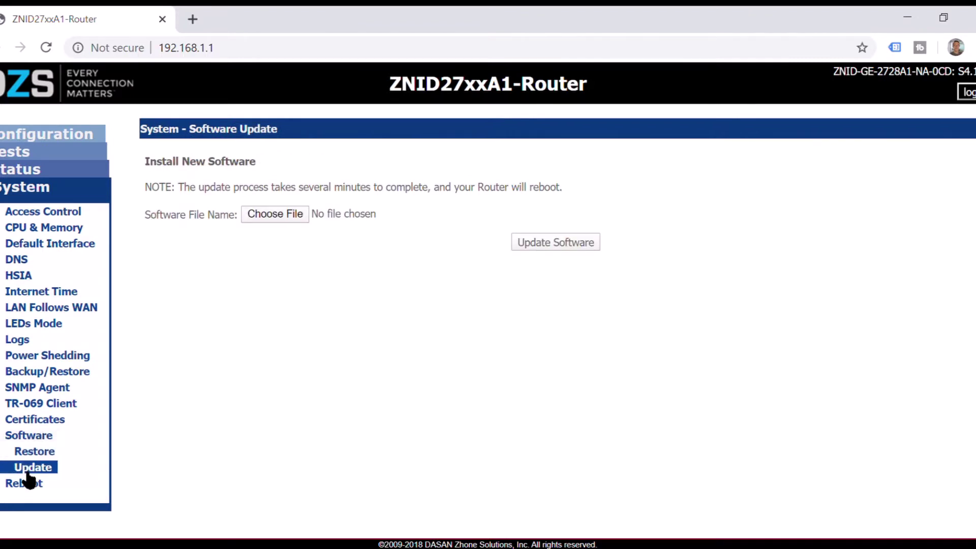
pyautogui.click(284, 216)
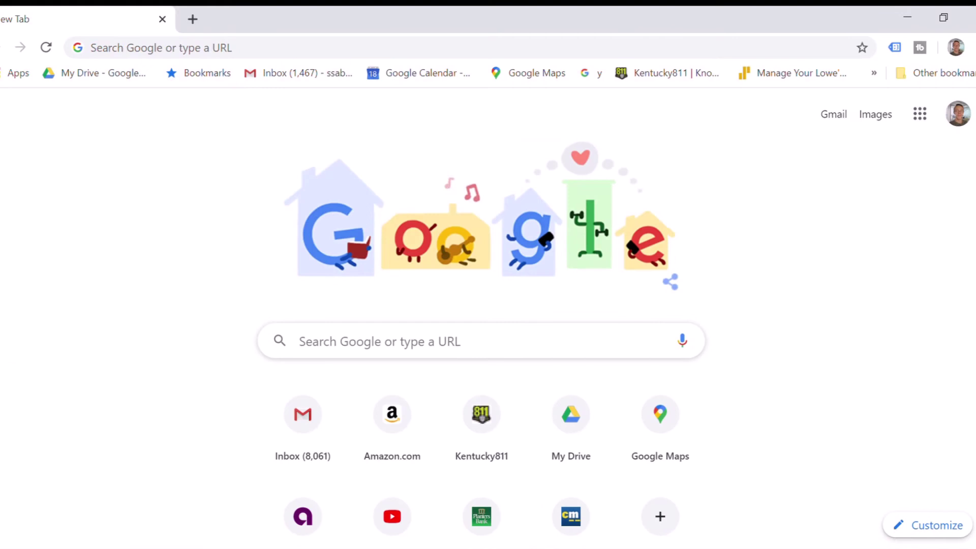
# - Reload 192.168.1.1 and sign in with the saved credentials to see firmware S4.1.223
pyautogui.click(204, 60)
pyautogui.write('1')
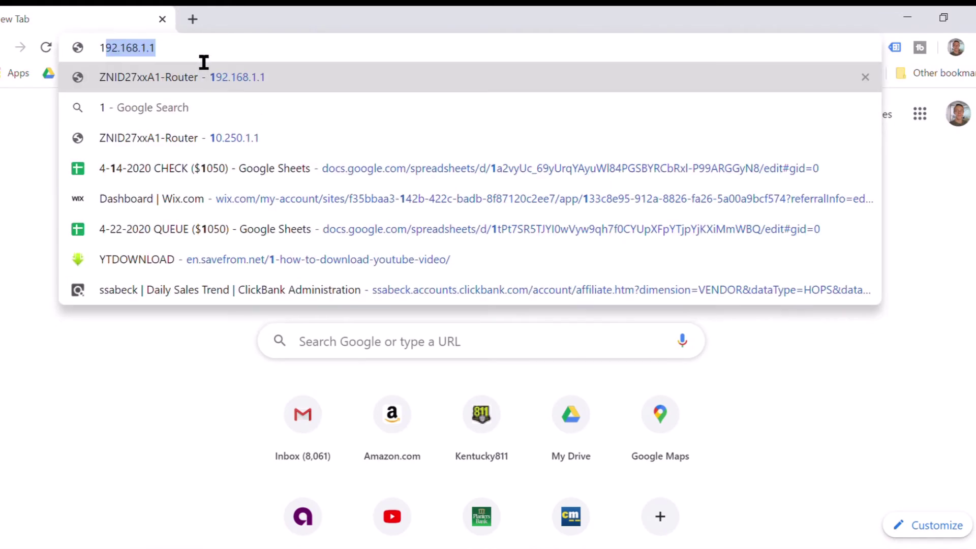
pyautogui.press('Return')
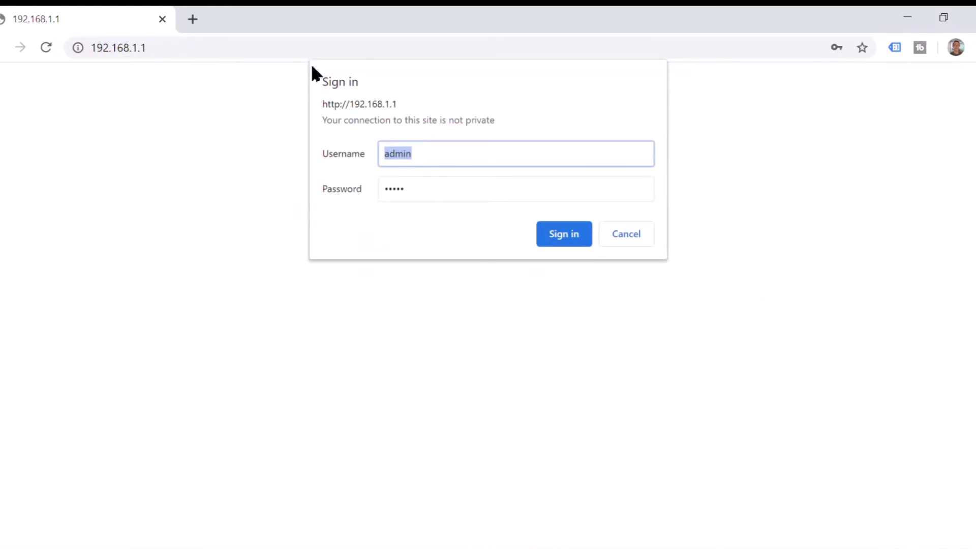
pyautogui.press('Return')
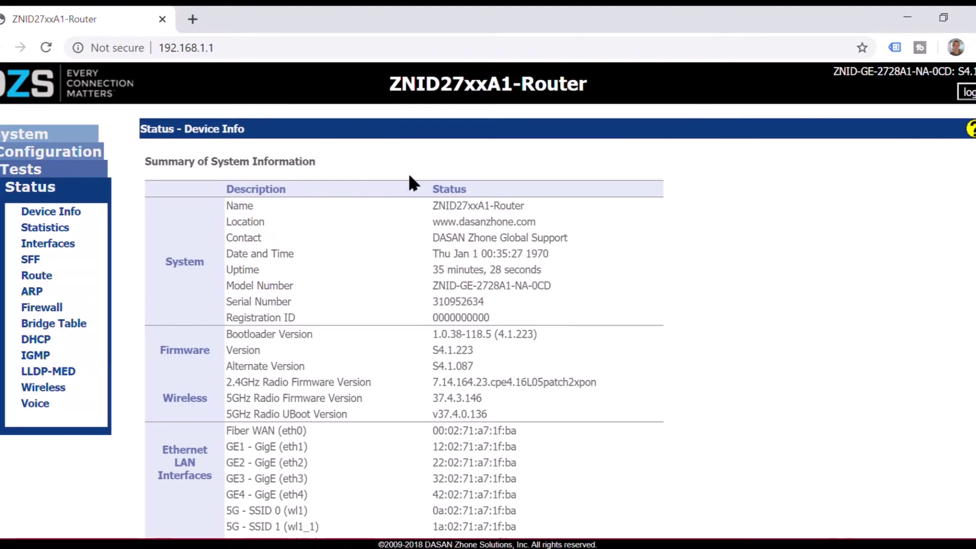
# - Under System > Backup/Restore > Restore, pick the saved .conf file and apply it to the router
pyautogui.click(28, 134)
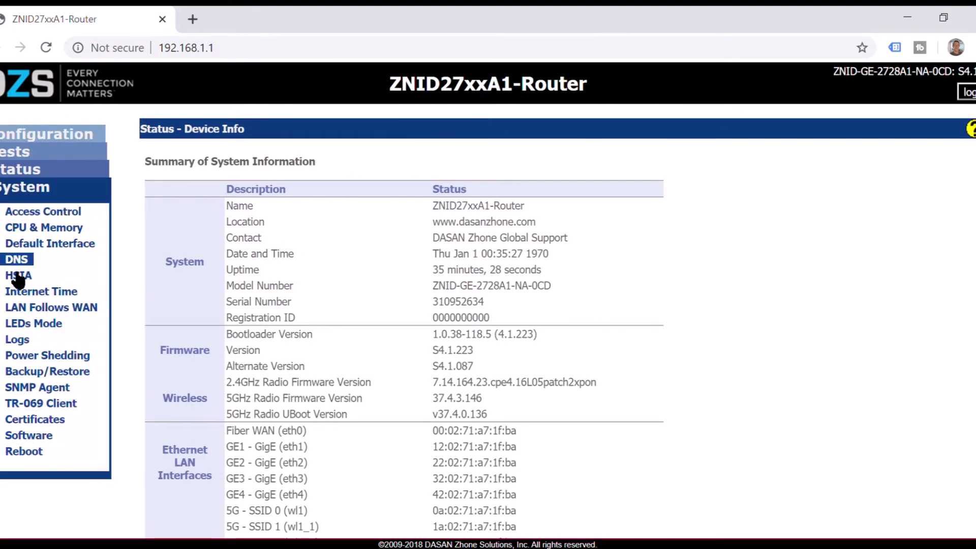
pyautogui.click(41, 373)
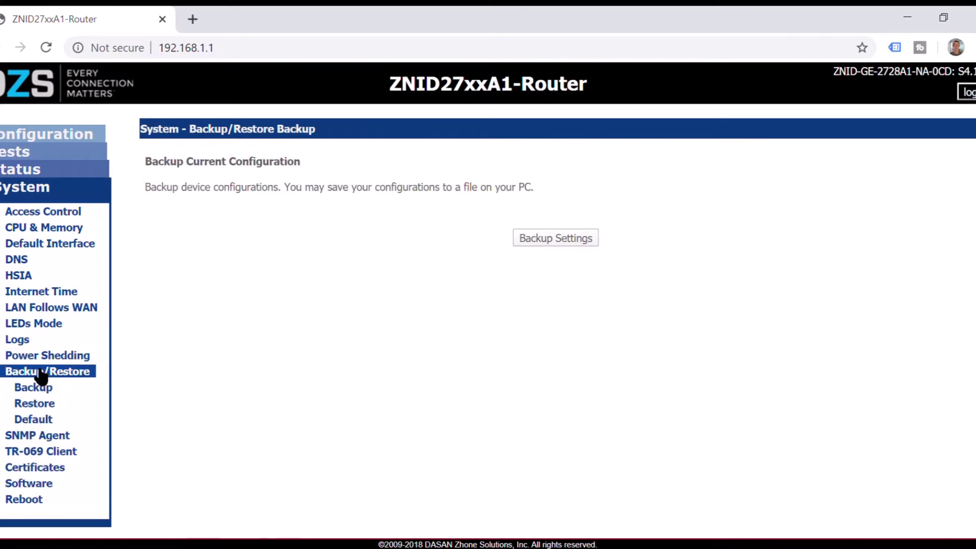
pyautogui.click(43, 406)
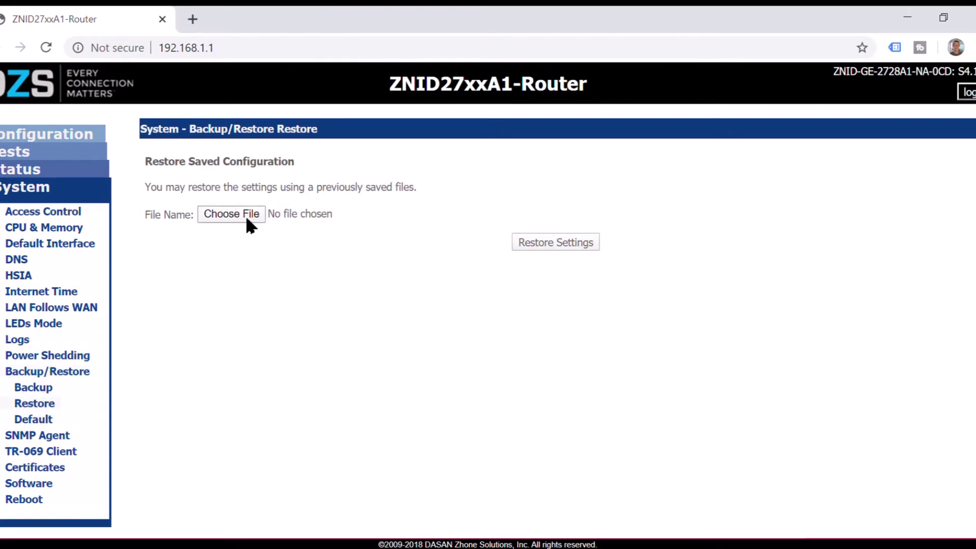
pyautogui.click(248, 215)
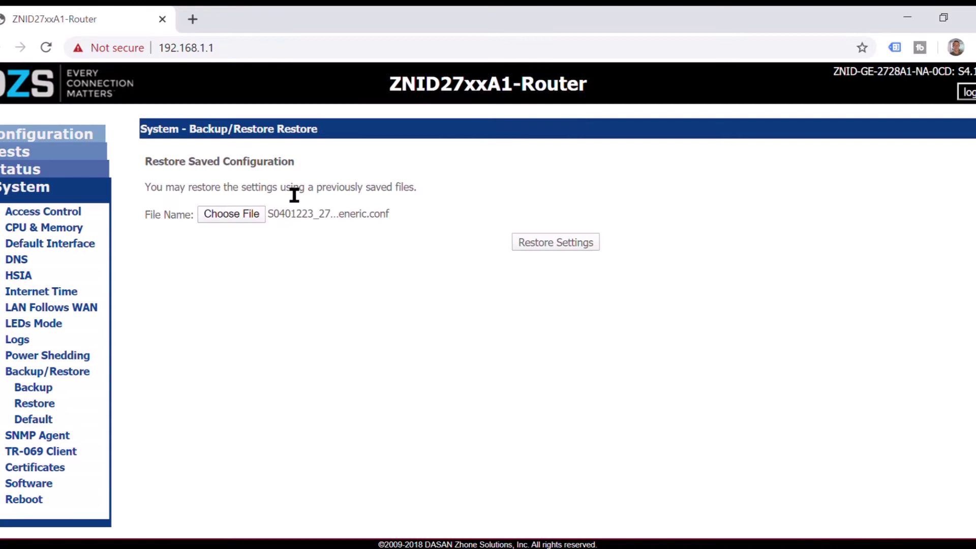
pyautogui.click(557, 243)
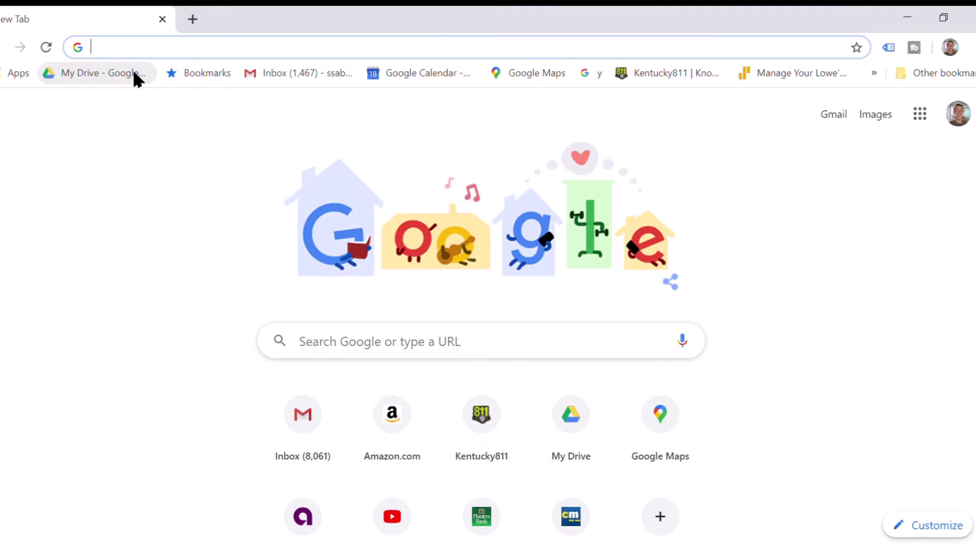
# - Load the router's new address 10.250.1.1 to reach its sign-in prompt
pyautogui.write('10')
pyautogui.press('Return')
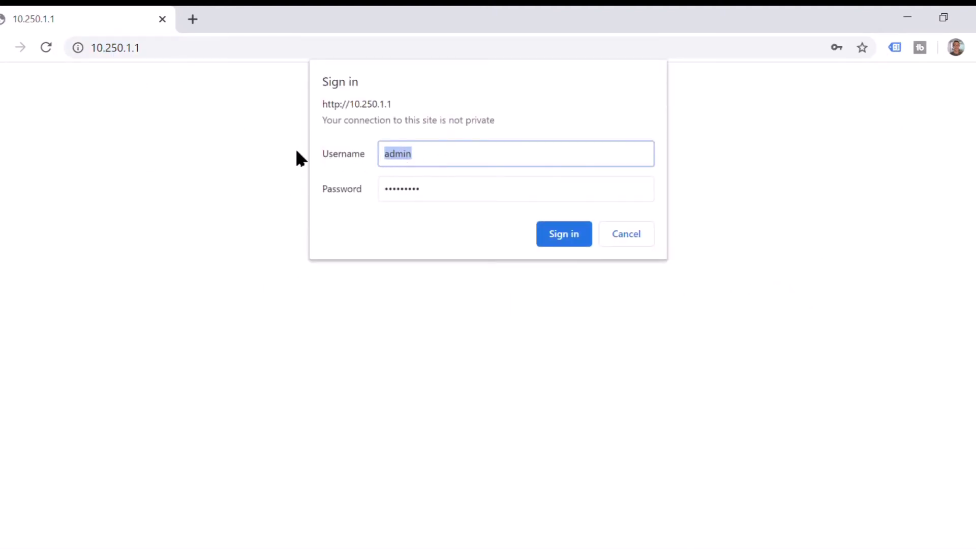
# - Sign in and open Configuration > Wireless > wl0 (2.4G) basic settings, checking VLAN on the way
pyautogui.click(569, 241)
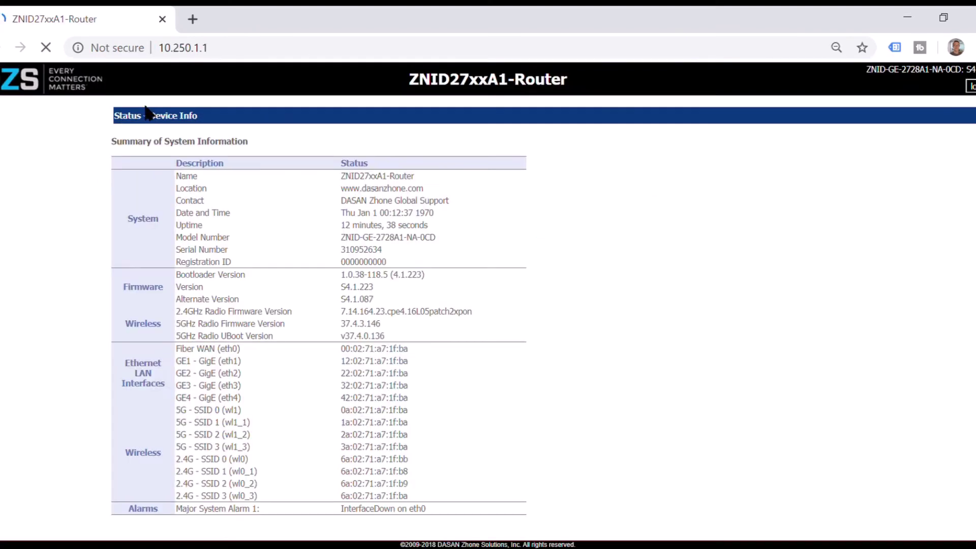
pyautogui.click(60, 135)
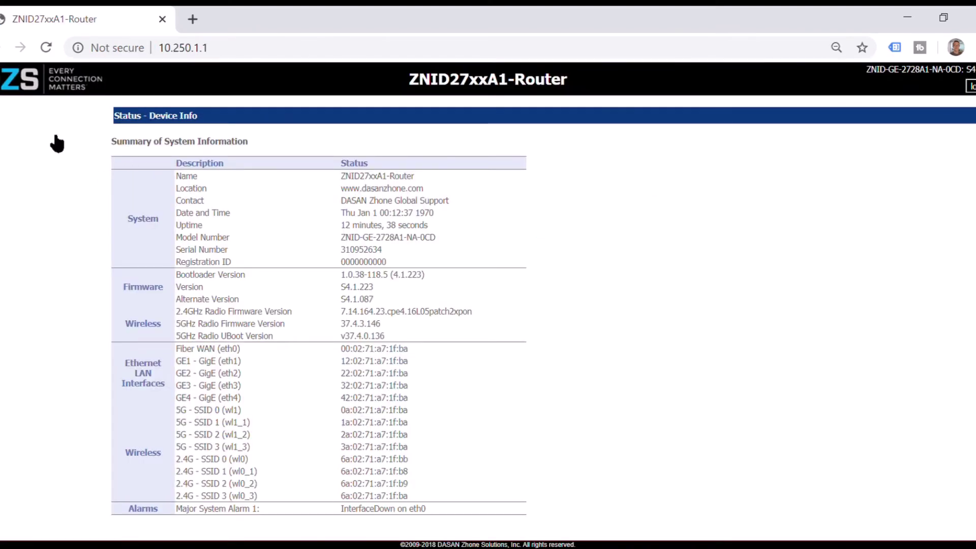
pyautogui.click(22, 314)
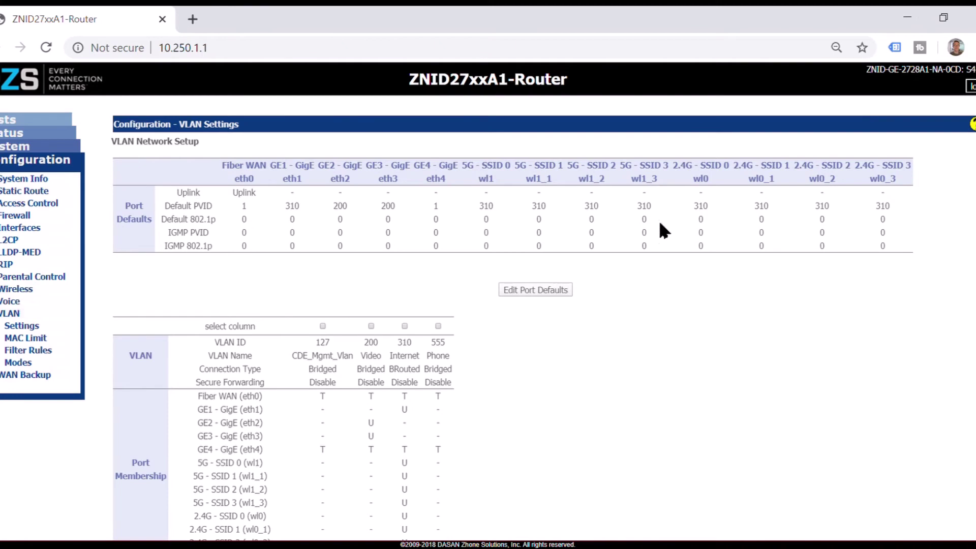
pyautogui.click(16, 290)
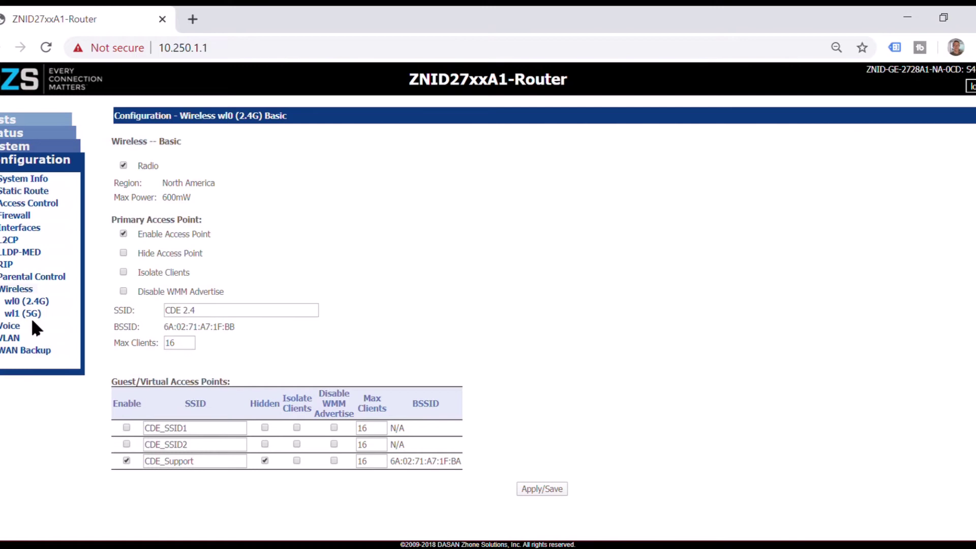
# - Replace the 2.4G SSID CDE 2.4 with FAST FIBER and apply the change
pyautogui.click(32, 300)
pyautogui.doubleClick(221, 314)
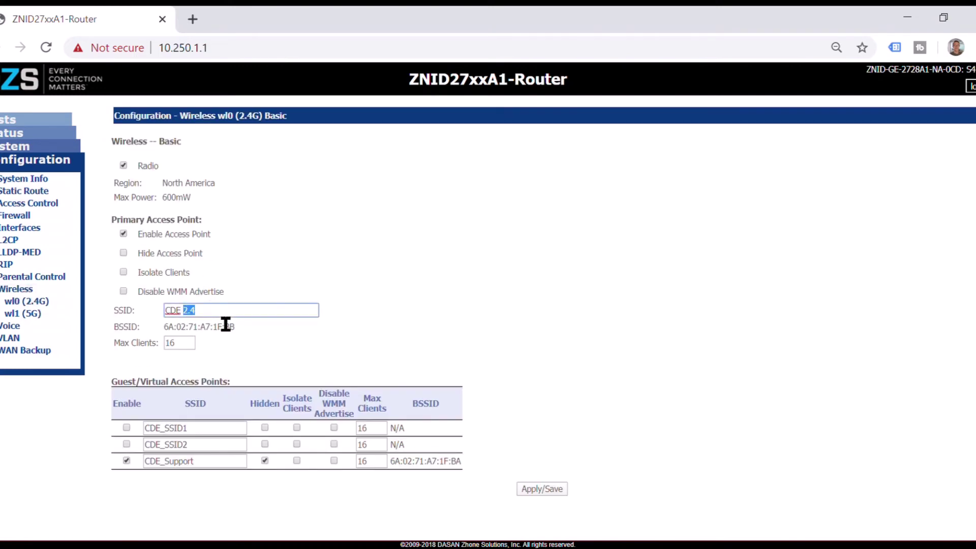
pyautogui.hotkey('ctrl', 'a')
pyautogui.write('FAST FIBER')
pyautogui.click(557, 488)
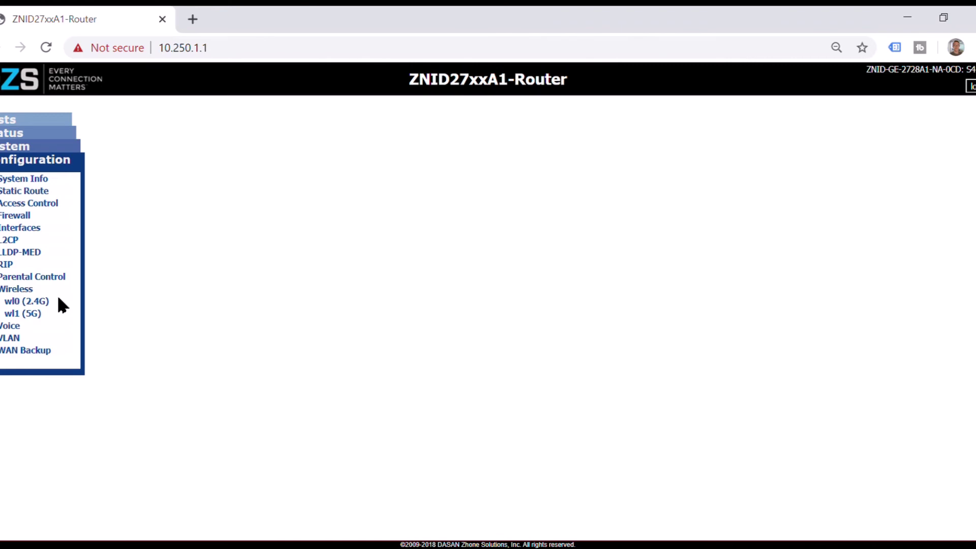
pyautogui.click(31, 301)
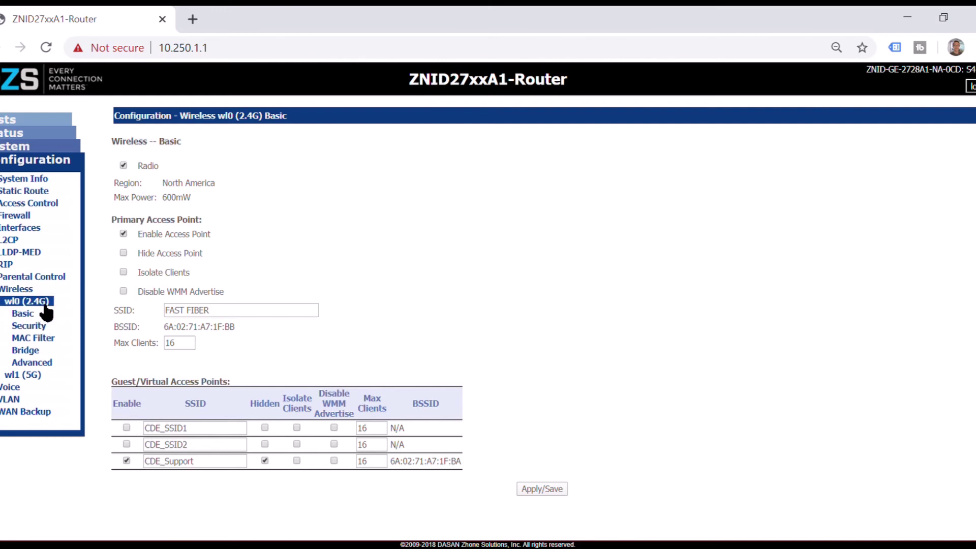
# - Save a new WPA2-PSK passphrase for the 2.4G network, then copy the FAST FIBER SSID
pyautogui.click(45, 328)
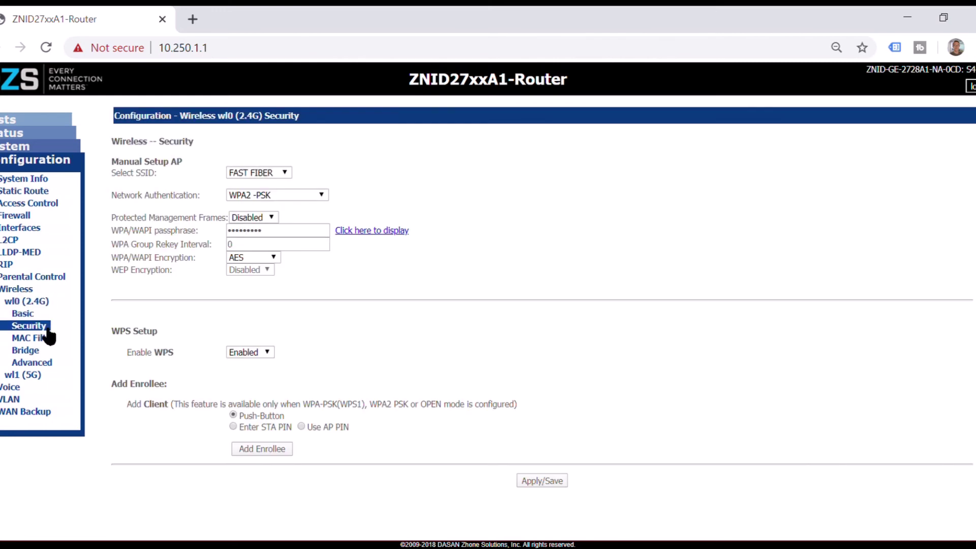
pyautogui.click(278, 231)
pyautogui.hotkey('ctrl', 'a')
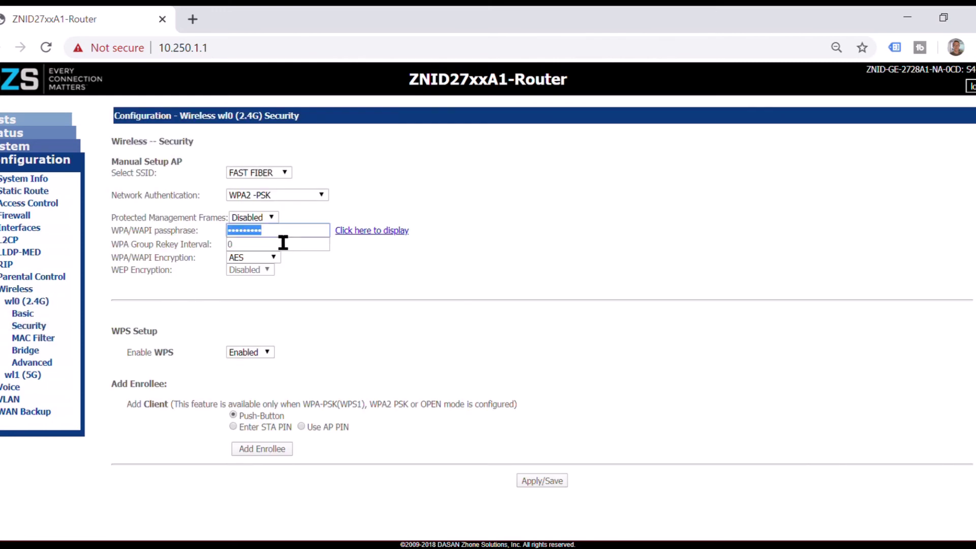
pyautogui.write('••••••••••')
pyautogui.click(548, 481)
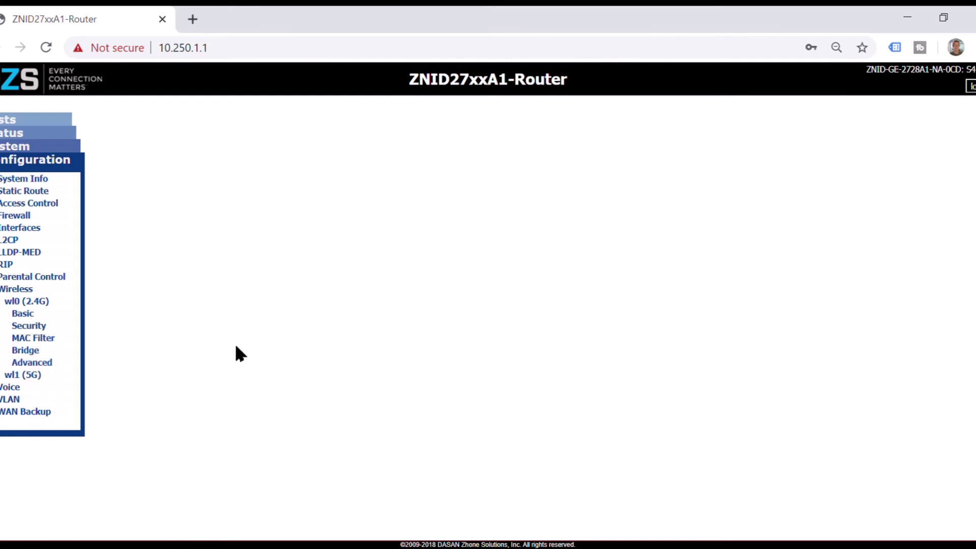
pyautogui.click(45, 301)
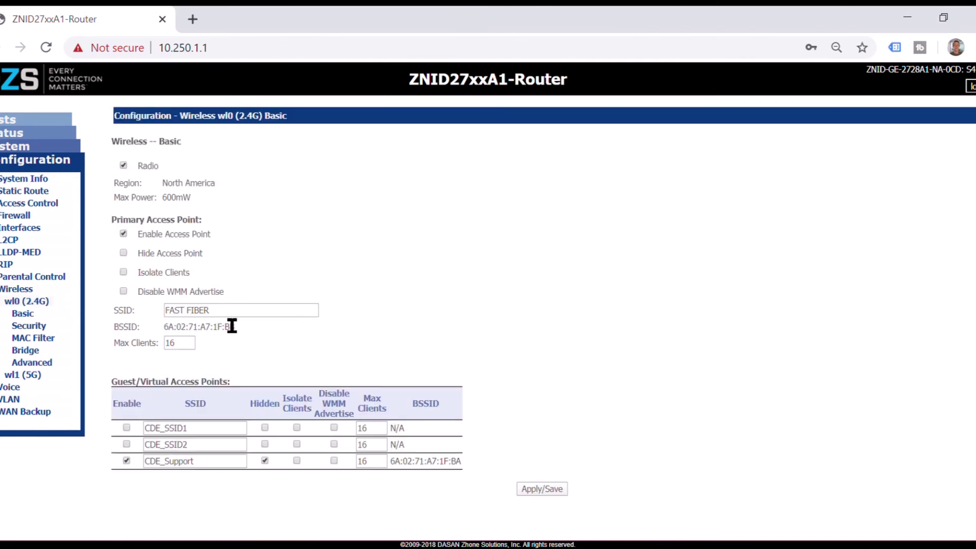
pyautogui.moveTo(228, 310); pyautogui.dragTo(144, 328)
pyautogui.hotkey('ctrl', 'c')
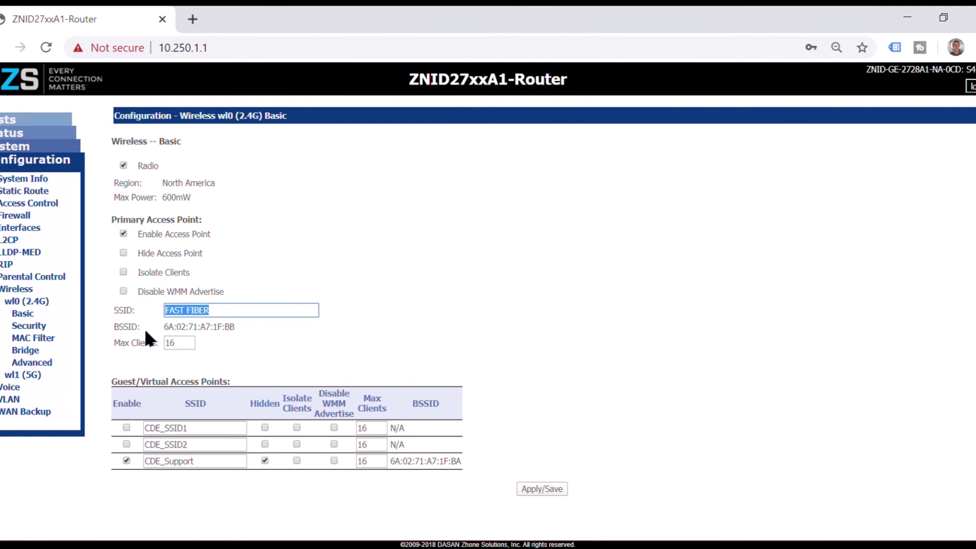
# - In wl1 (5G), paste FAST FIBER over CDE - 5G, append -5G, and save
pyautogui.click(51, 374)
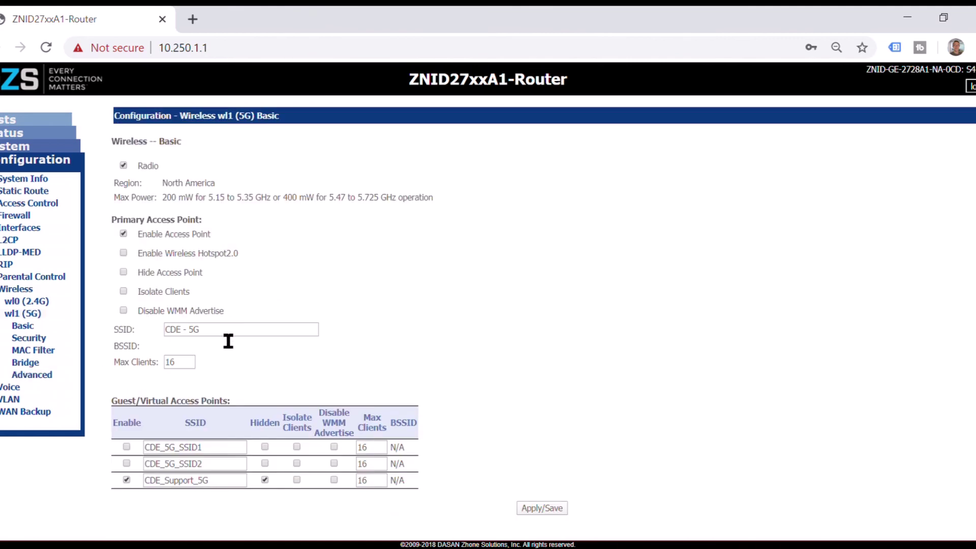
pyautogui.tripleClick(227, 329)
pyautogui.hotkey('ctrl', 'v')
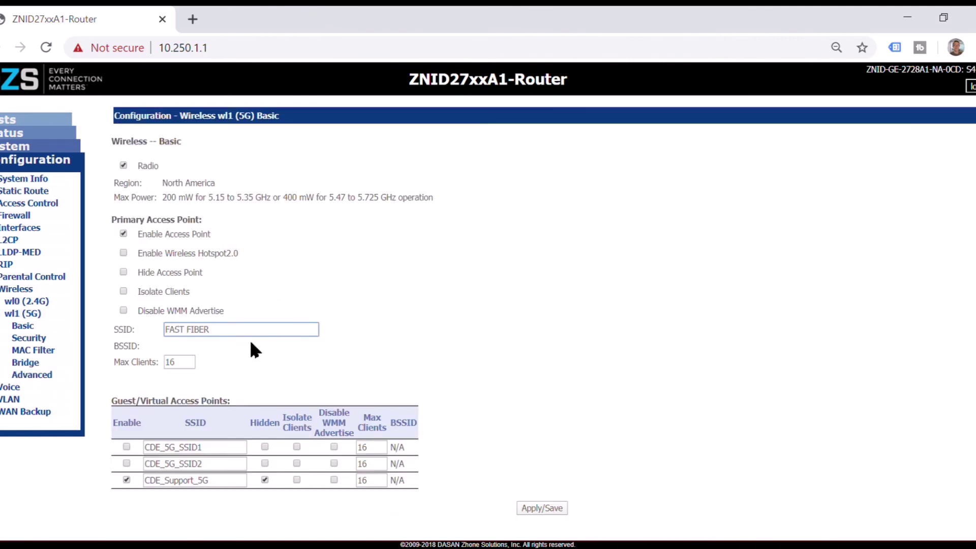
pyautogui.write('-5G')
pyautogui.click(551, 505)
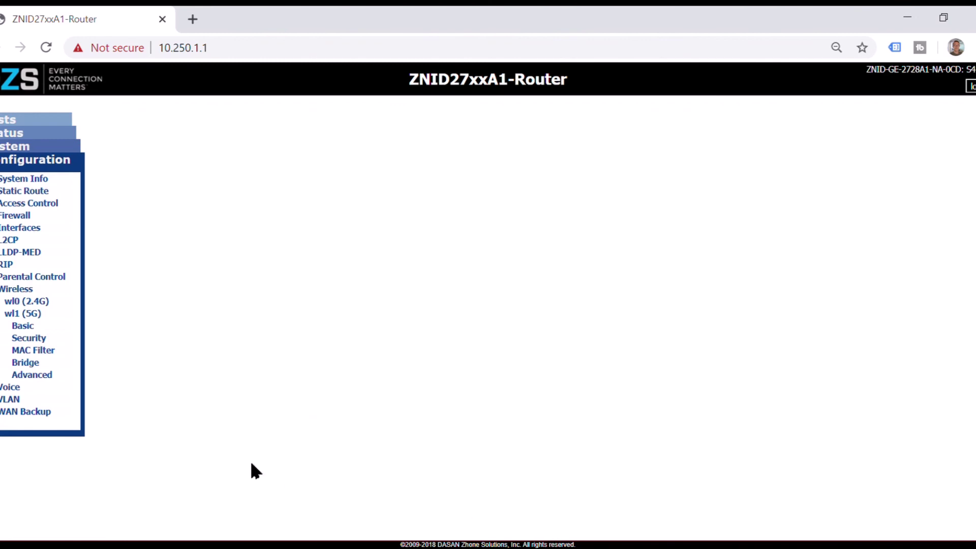
# - Enter a new WPA/WAPI passphrase on the 5G Security page and apply it
pyautogui.click(31, 337)
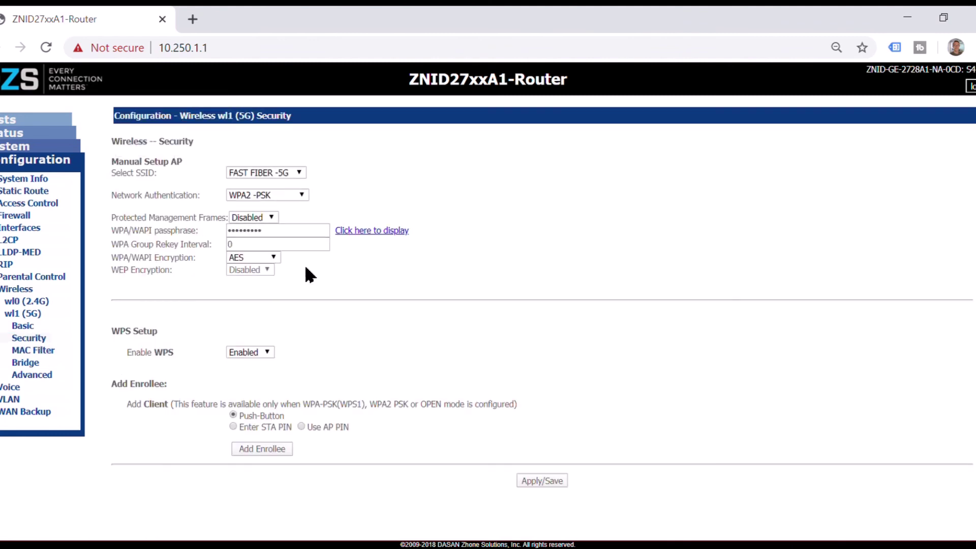
pyautogui.press('Tab')
pyautogui.write('•••••••••')
pyautogui.click(336, 259)
pyautogui.click(556, 480)
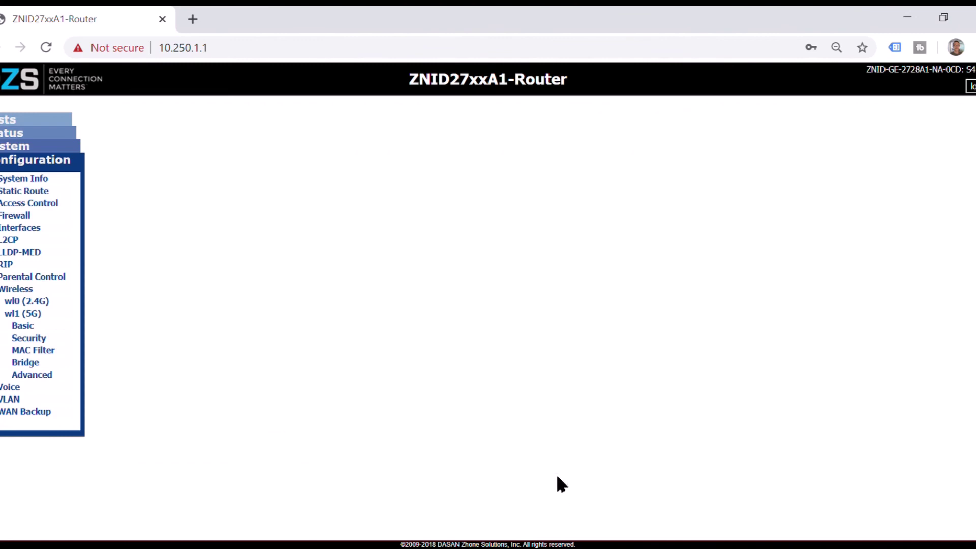